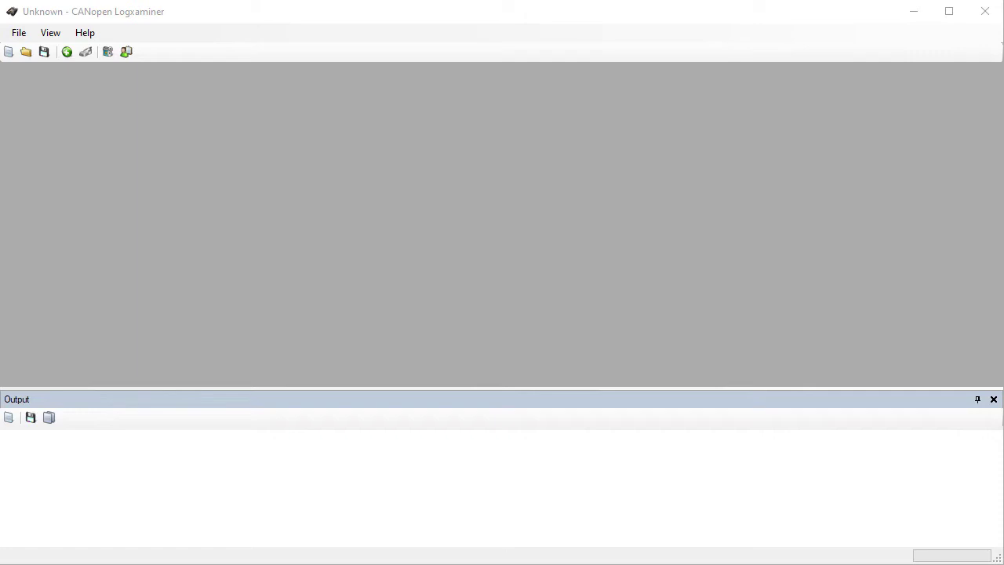
Step: Import the LE-Test-Symb.csv log file and show a widened Network Description pane beside its message table
click(68, 51)
double_click(302, 145)
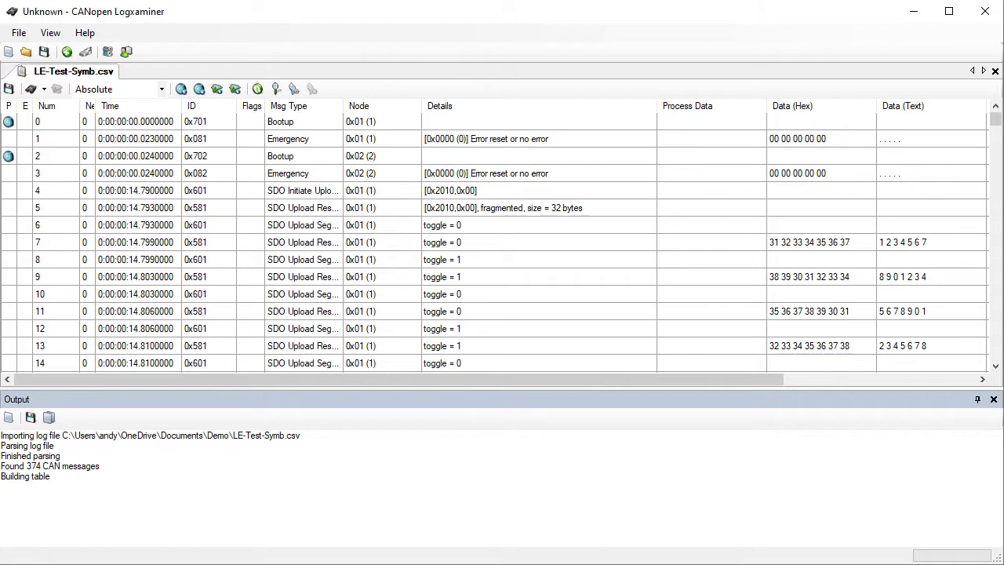
click(127, 51)
drag(844, 226, 468, 229)
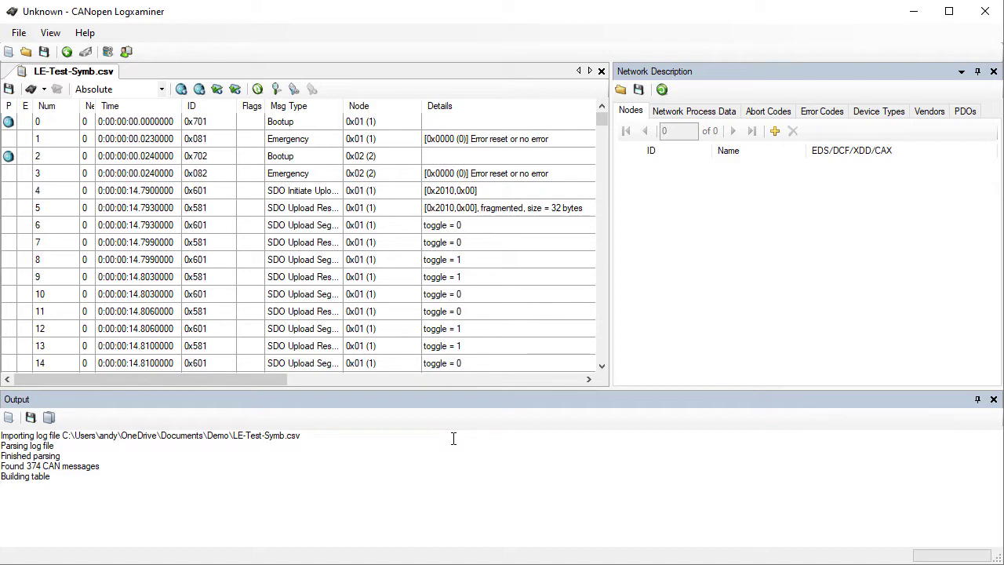
Step: Add node 0x01 to the network description with the name Temperature sensor and the file MicroCANopenPlus_CiA401.eds
click(773, 131)
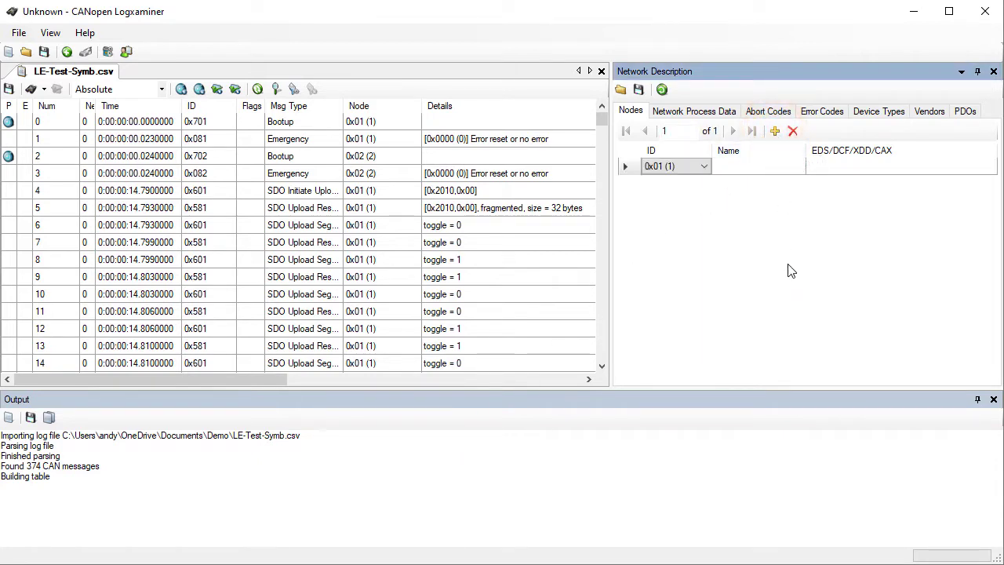
click(768, 167)
text(Temperature sensor)
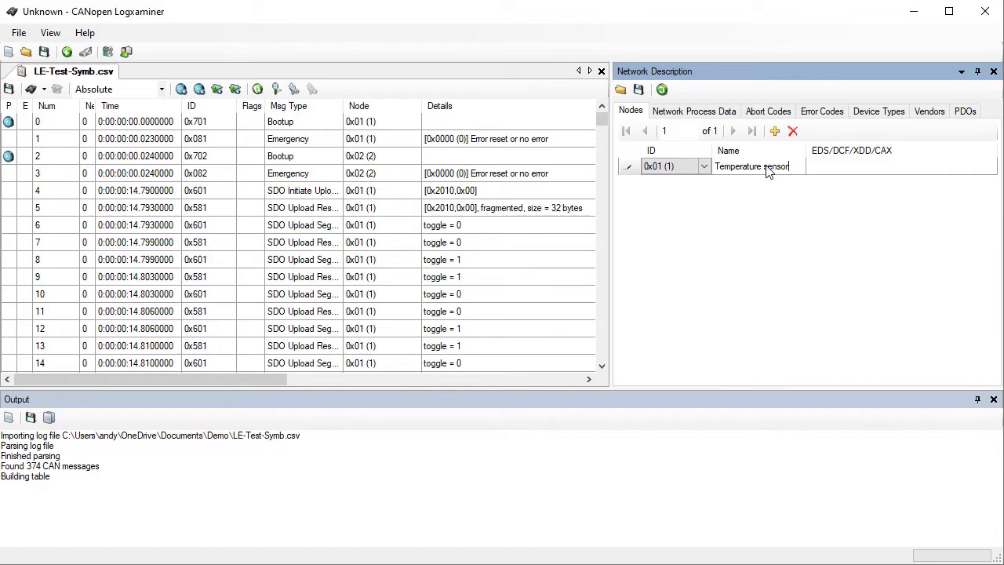
click(880, 165)
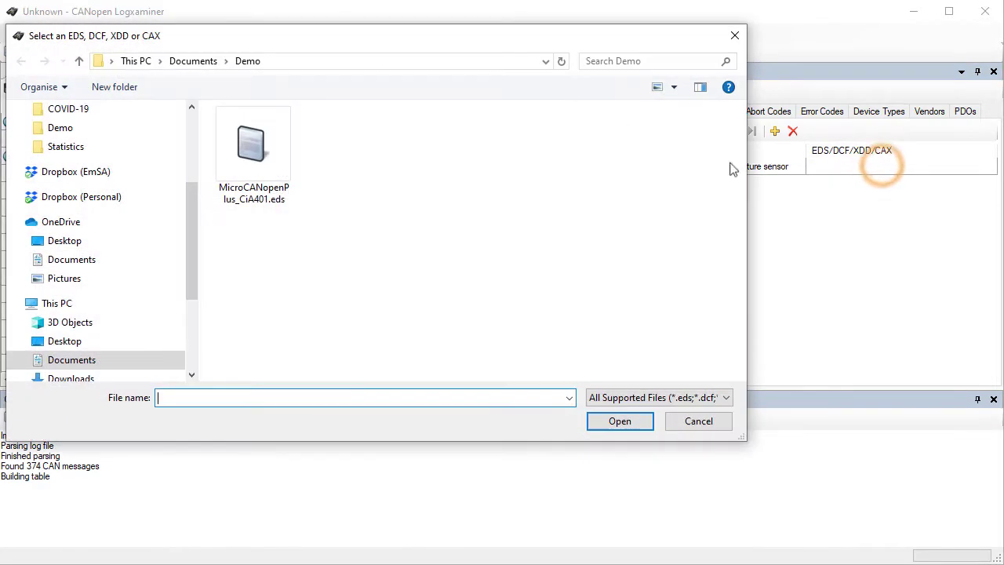
double_click(280, 162)
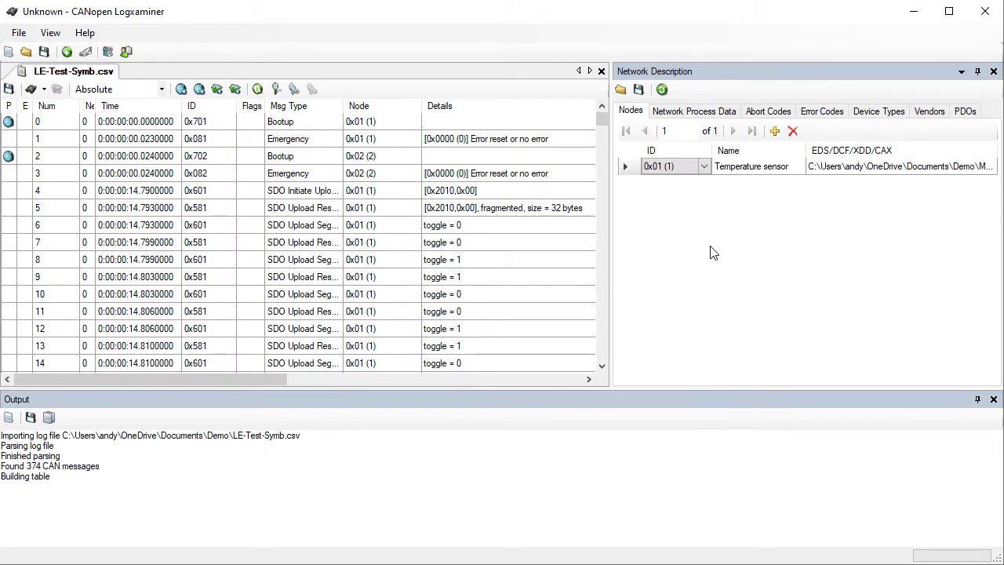
Step: Add node 0x02 to the network description with the name Pressure sensor and the file MicroCANopenPlus_CiA401.eds
click(775, 131)
click(760, 185)
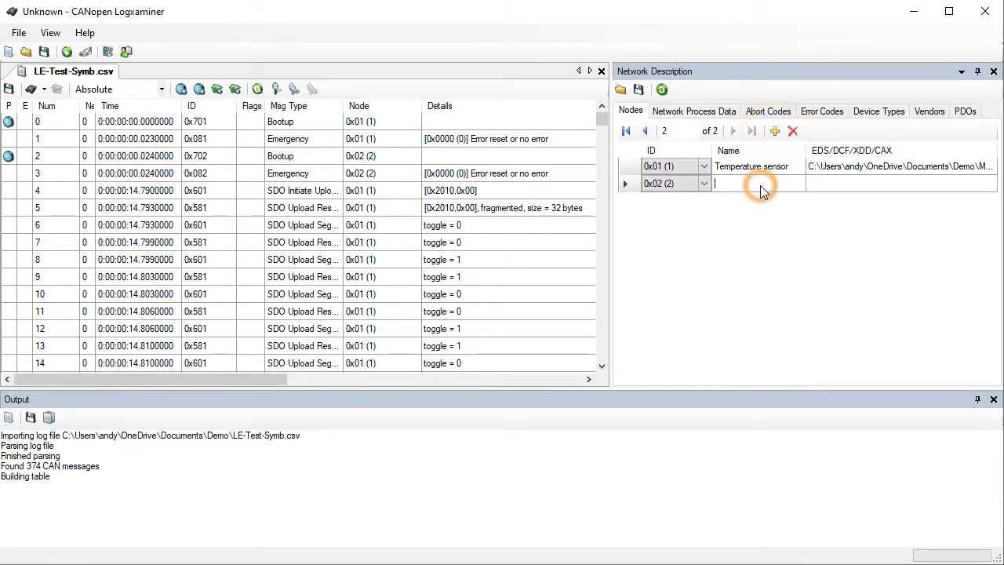
text(Pressure sensor)
click(895, 185)
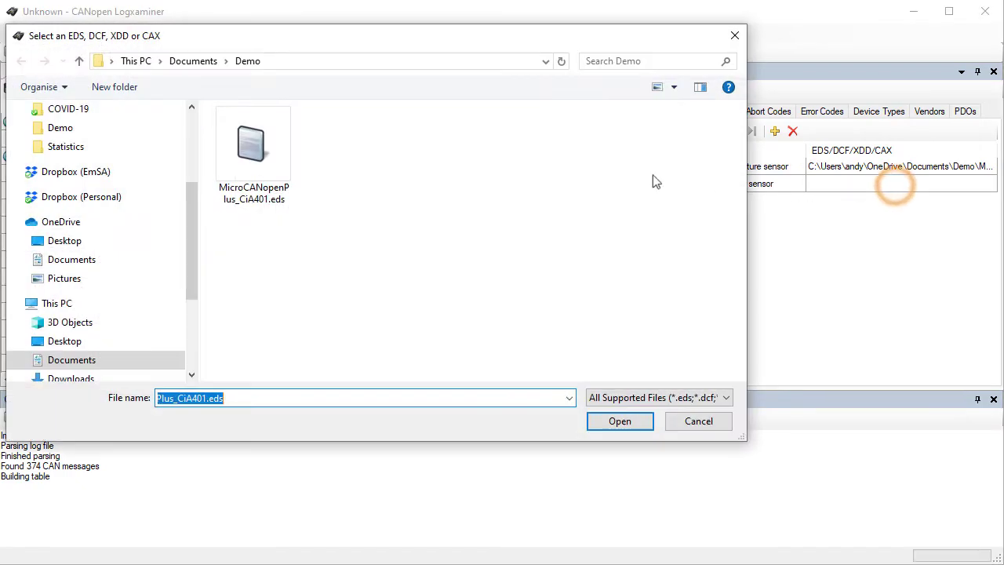
double_click(263, 156)
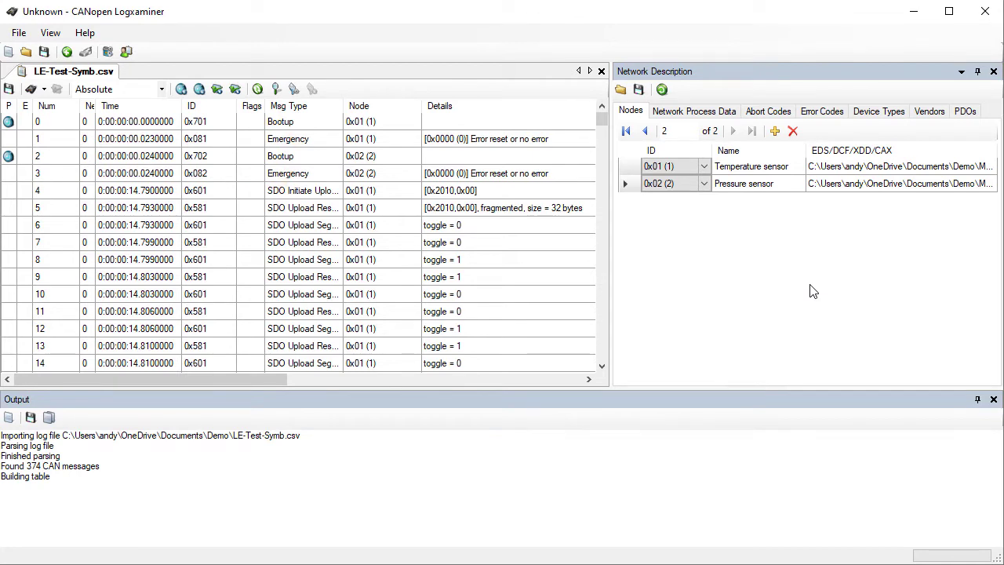
Step: Refresh the log table with the node descriptions and enlarge its Node column and the log area
click(258, 90)
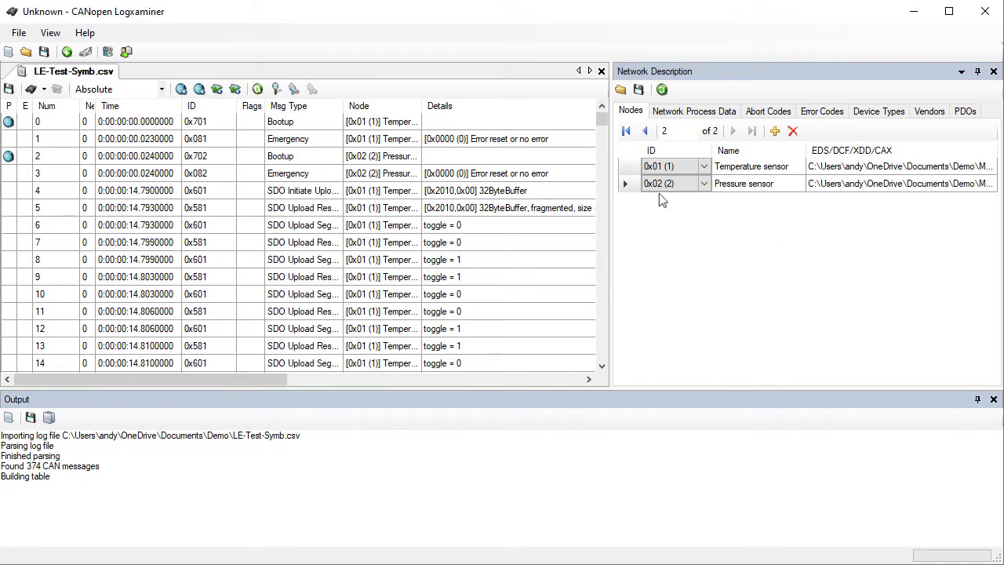
drag(421, 105, 476, 108)
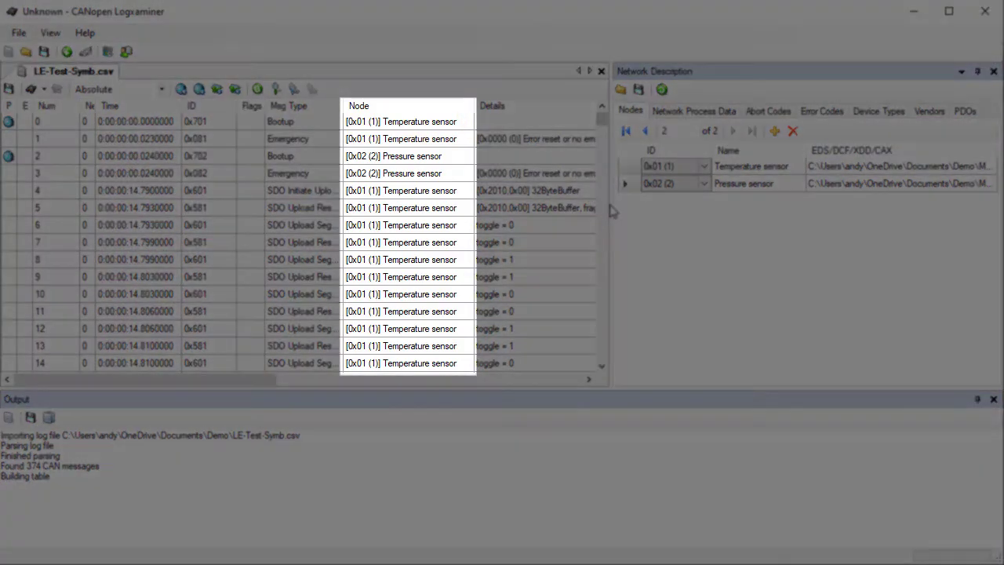
drag(609, 206, 824, 216)
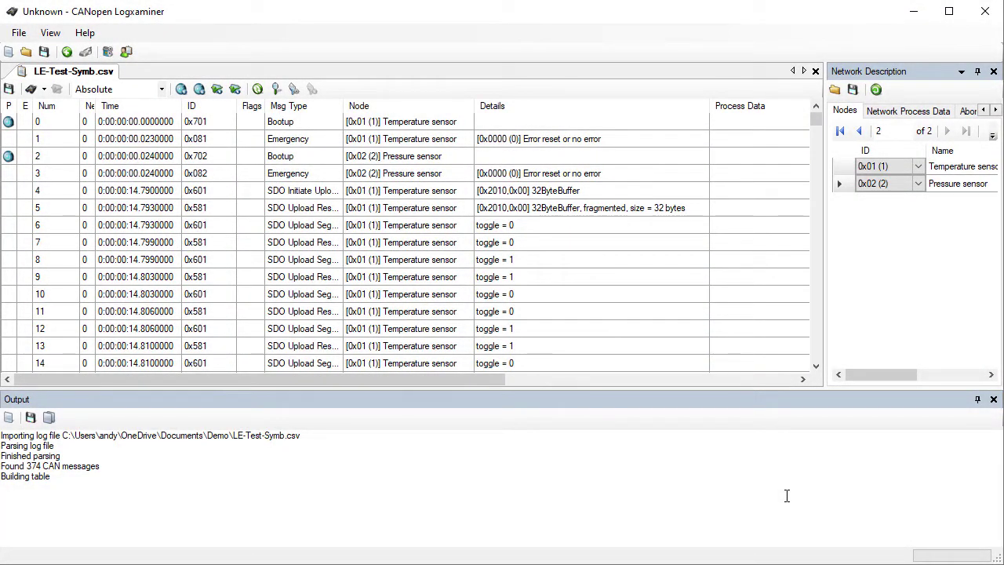
Step: Examine the Details entries of the SDO messages and the default PDO messages further down the log
scroll(597, 272, down, 4)
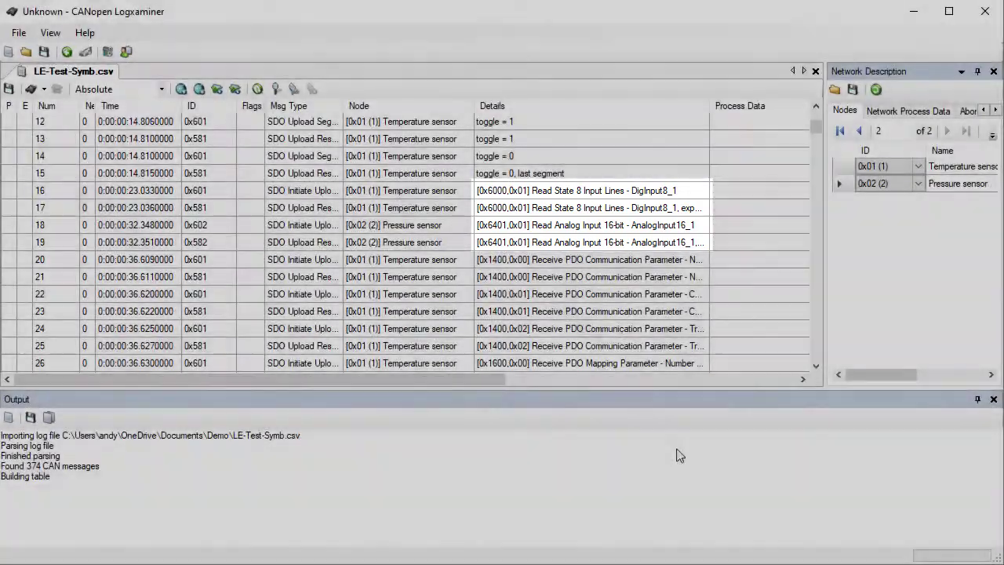
scroll(592, 284, down, 4)
scroll(592, 283, down, 17)
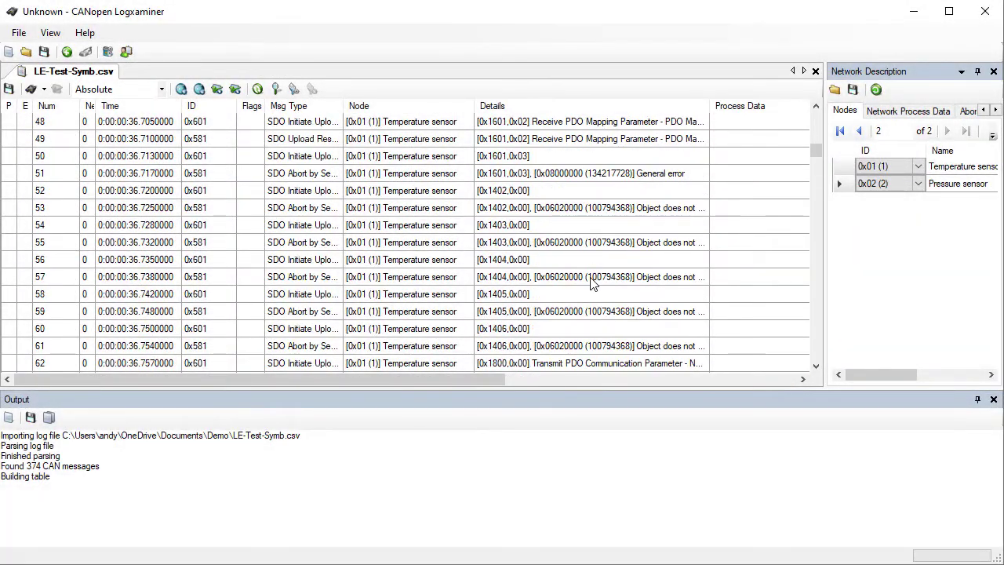
scroll(592, 284, down, 12)
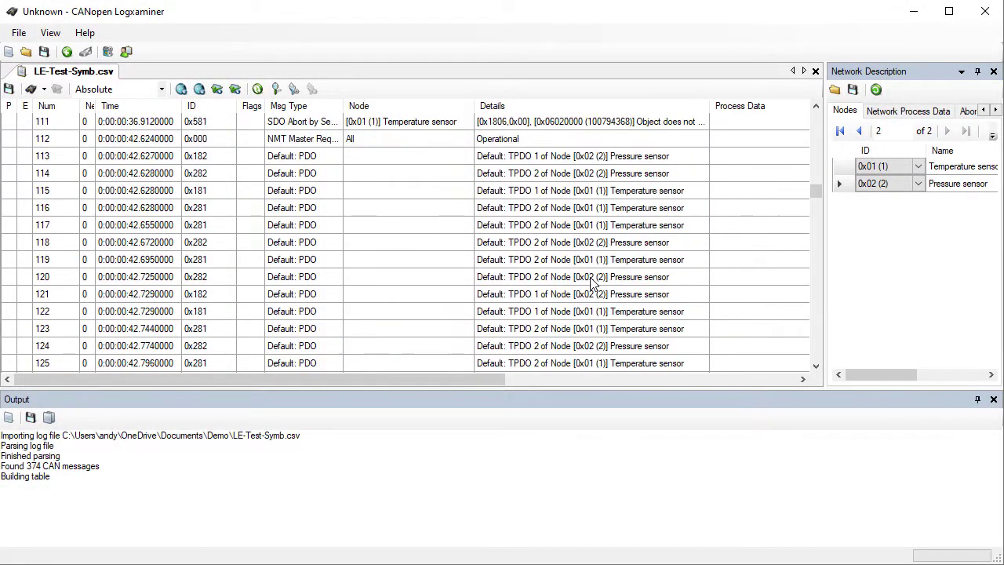
scroll(592, 284, up, 1)
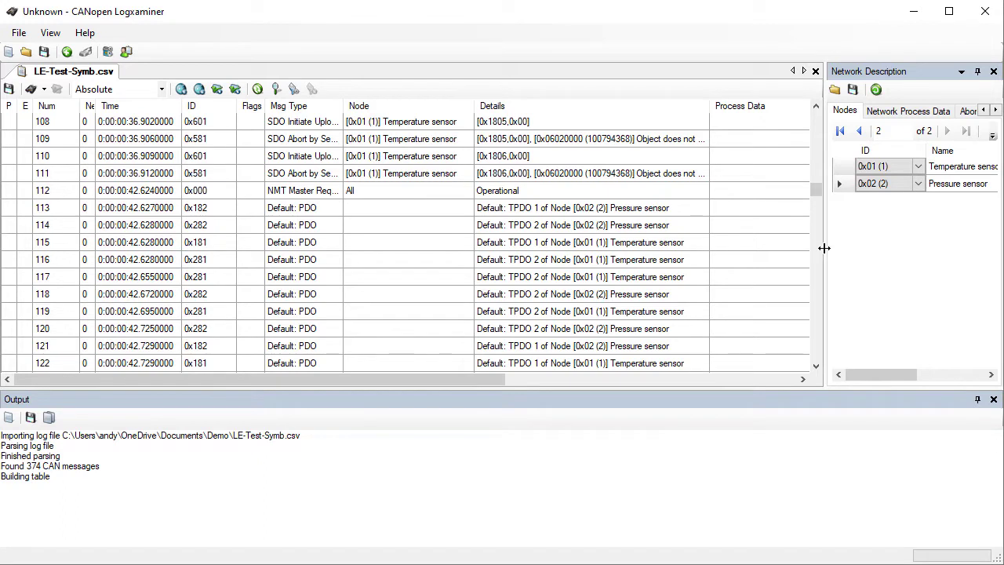
Step: Fill the Network Process Data list with the PDO entries from the nodes' EDS files and widen its Name column
drag(823, 248, 527, 243)
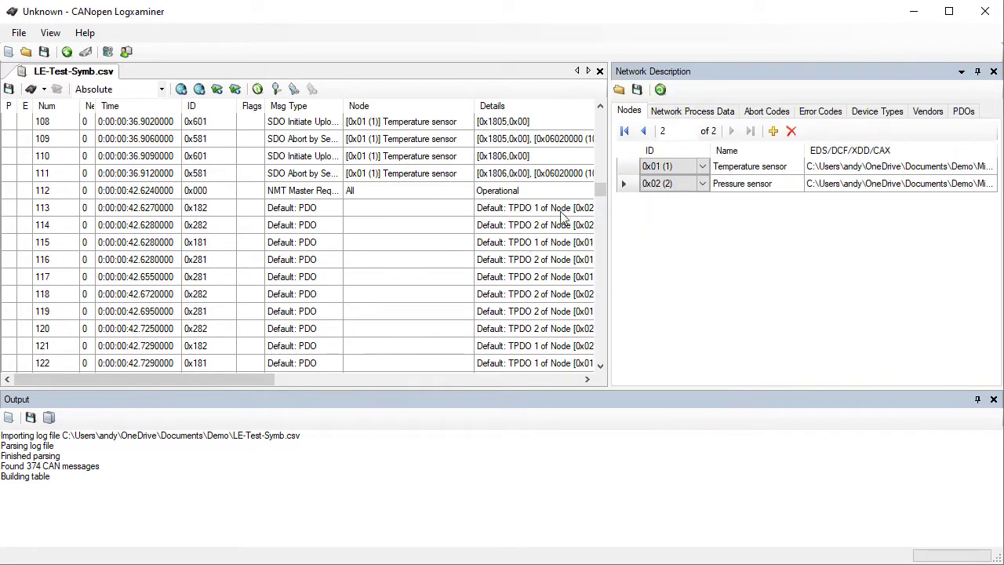
click(700, 110)
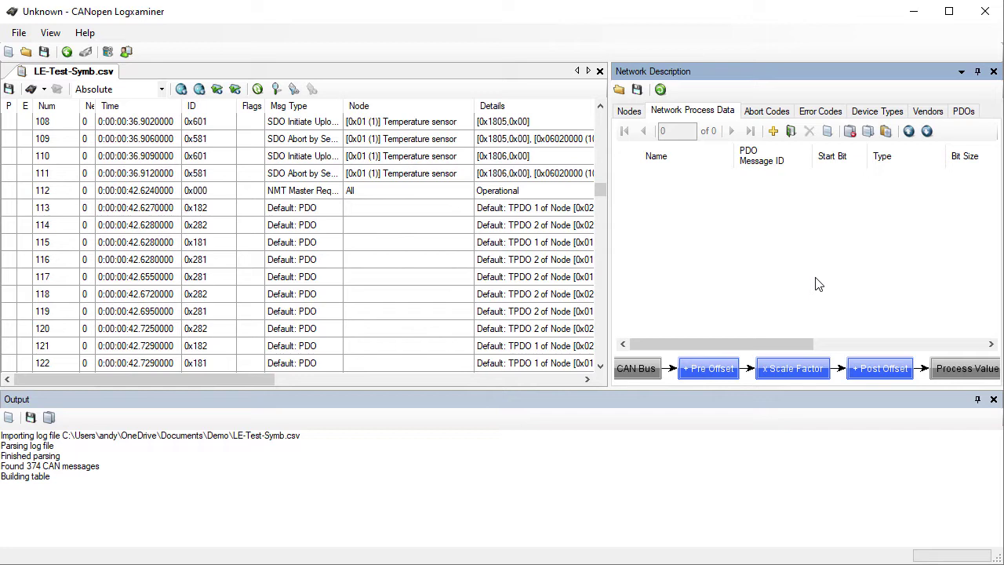
click(791, 131)
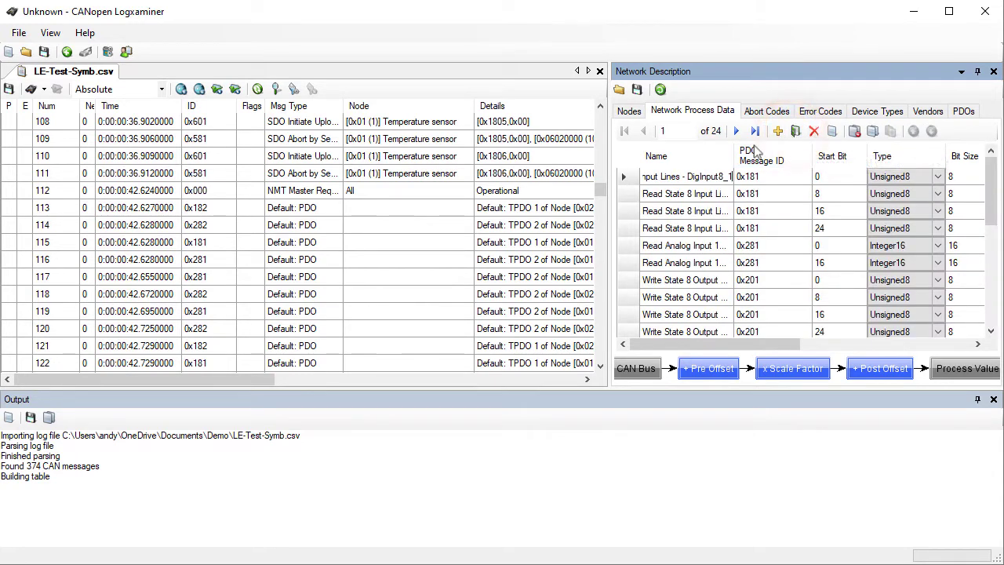
drag(736, 155, 752, 157)
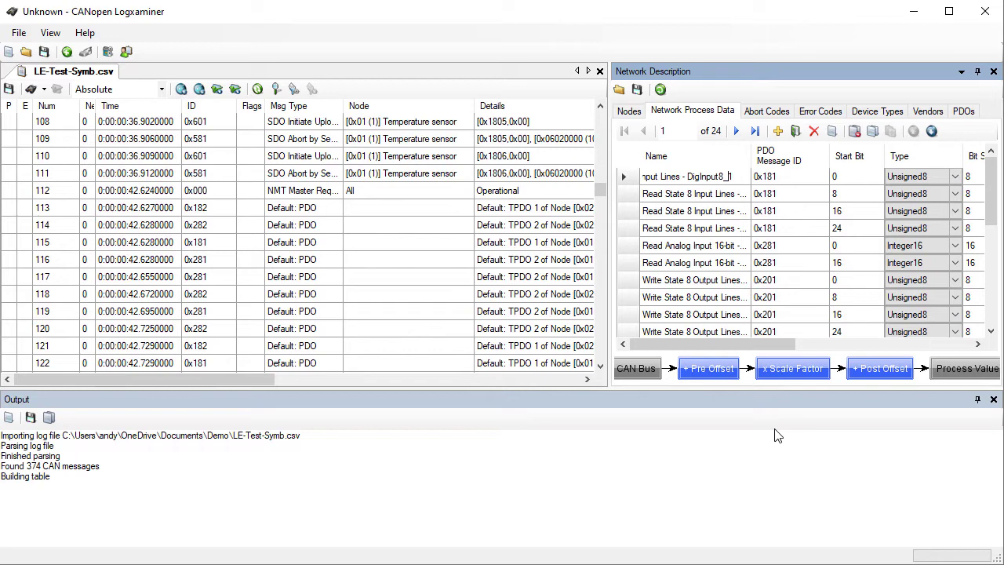
mouse_move(773, 347)
mouse_down()
mouse_move(874, 346)
mouse_move(790, 343)
mouse_move(759, 357)
mouse_move(765, 455)
mouse_up()
Step: Refresh the log table and widen its Process Data column until both analog input values of each message are readable
click(257, 90)
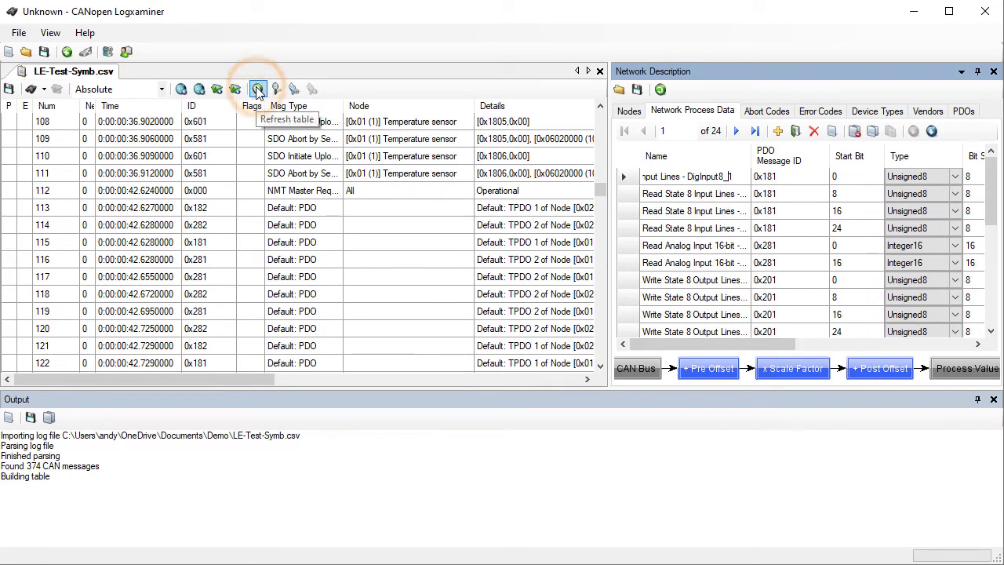
click(257, 89)
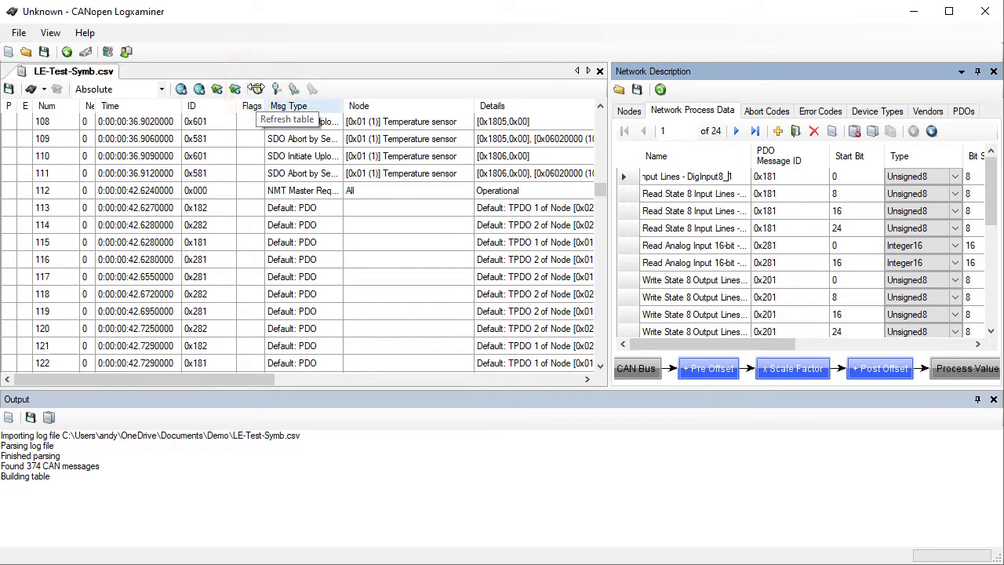
drag(256, 379, 465, 388)
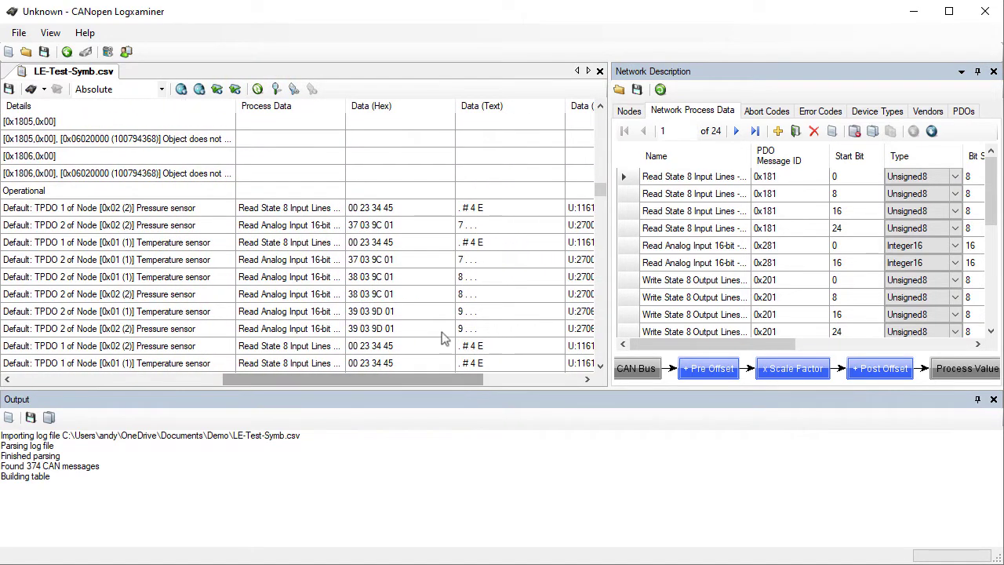
drag(346, 106, 514, 110)
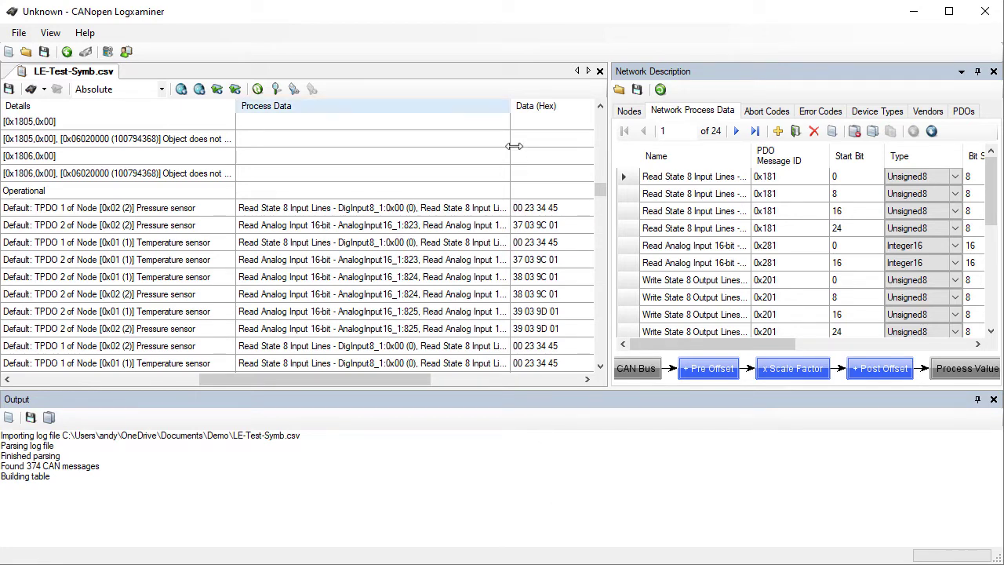
drag(510, 106, 543, 108)
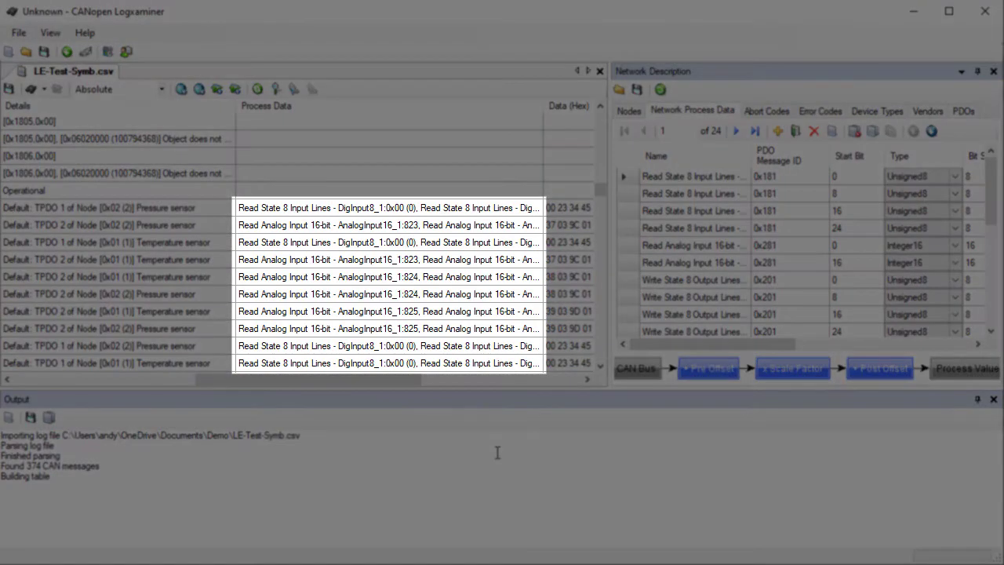
scroll(461, 257, down, 1)
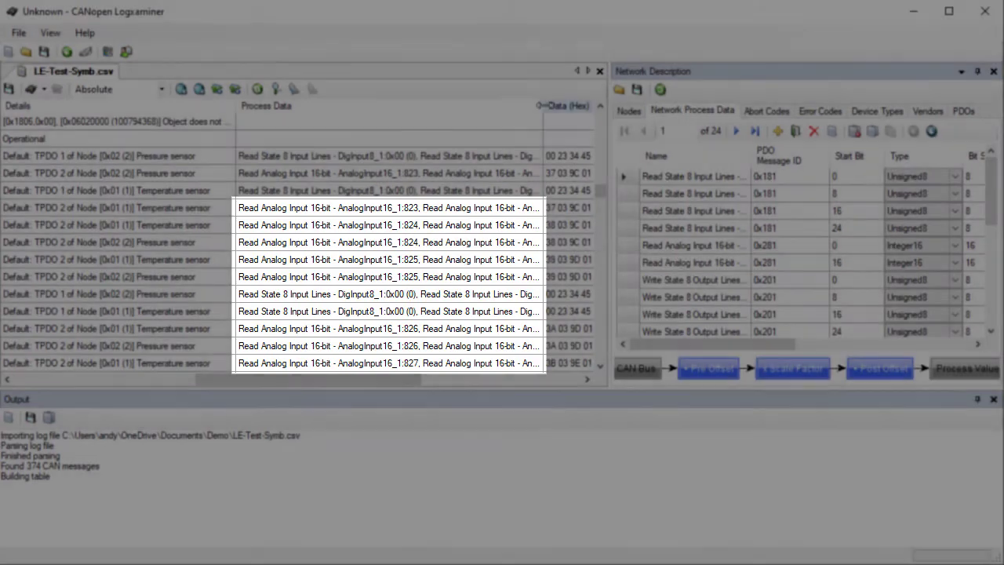
double_click(544, 105)
drag(380, 380, 436, 377)
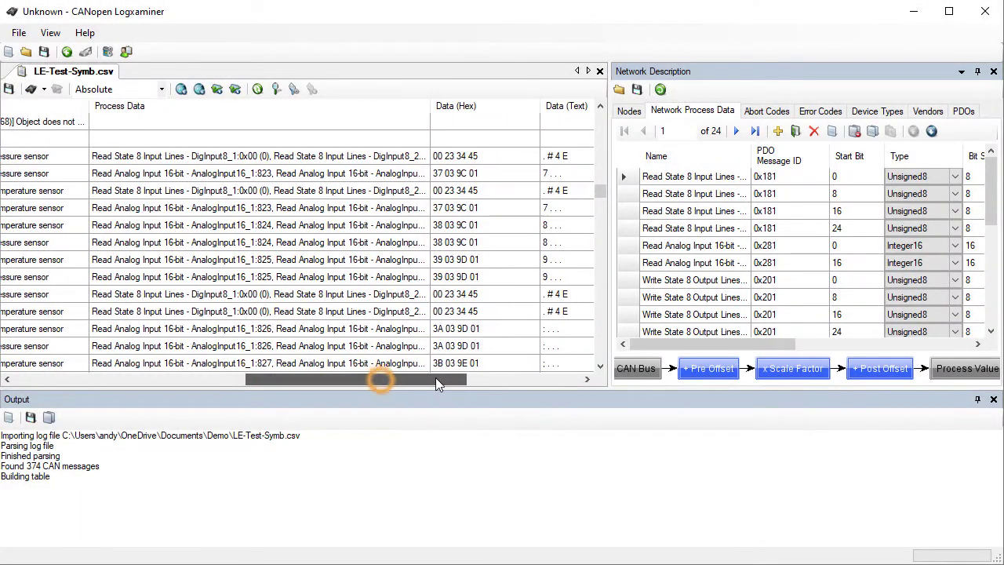
drag(431, 102, 508, 102)
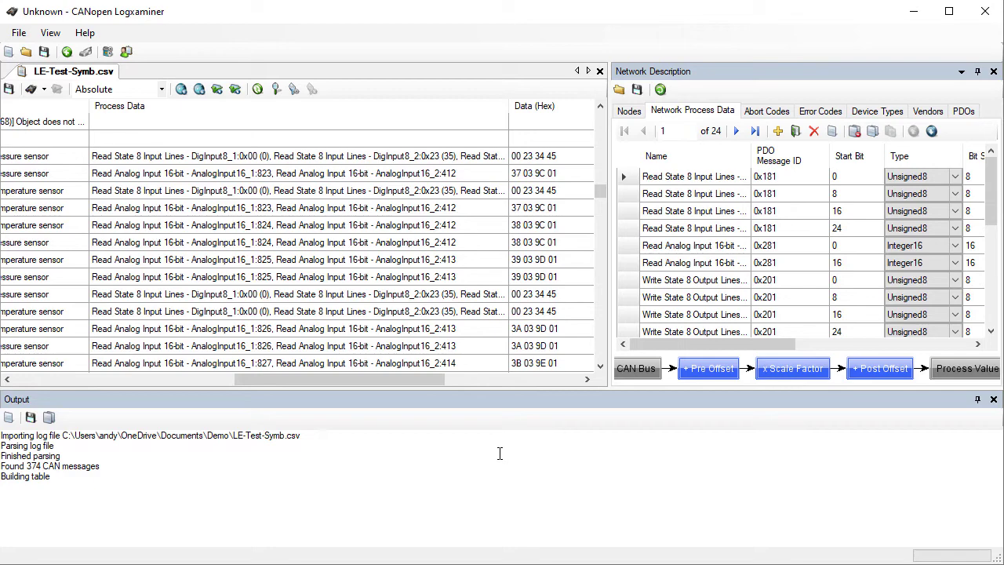
Step: Export the log's events to the Demo folder as a CSV file named Out.csv
click(9, 90)
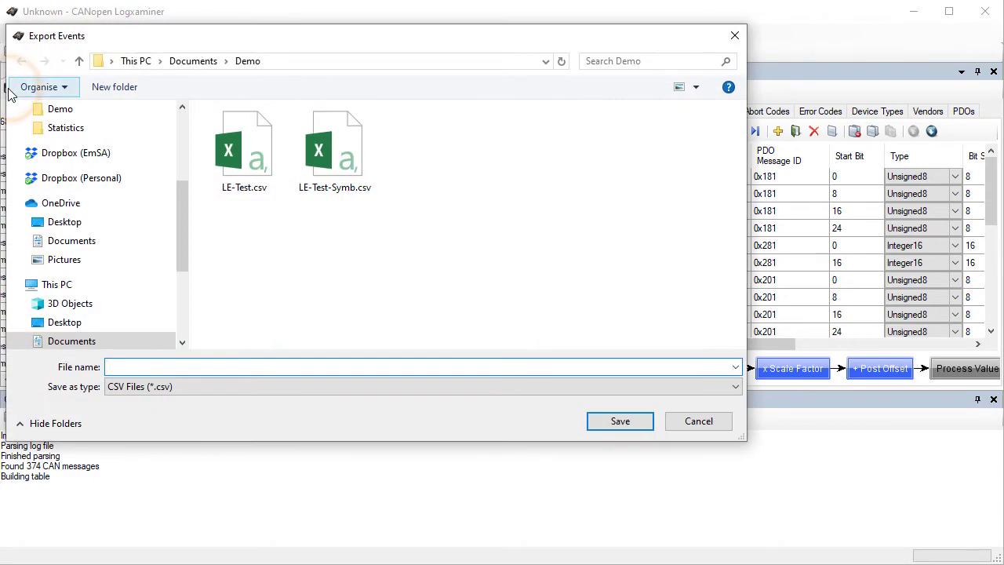
click(340, 372)
text(O)
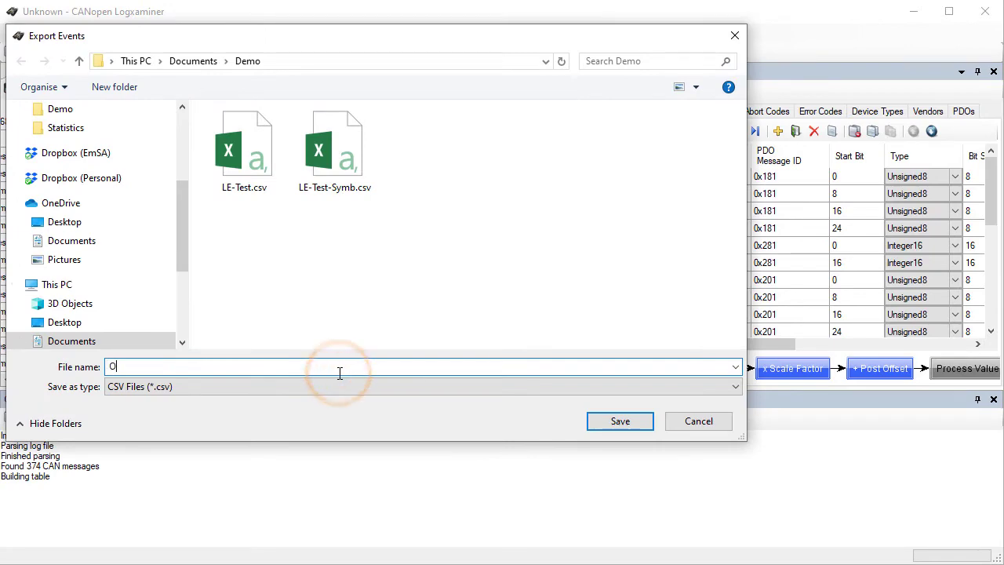
text(ut.csv)
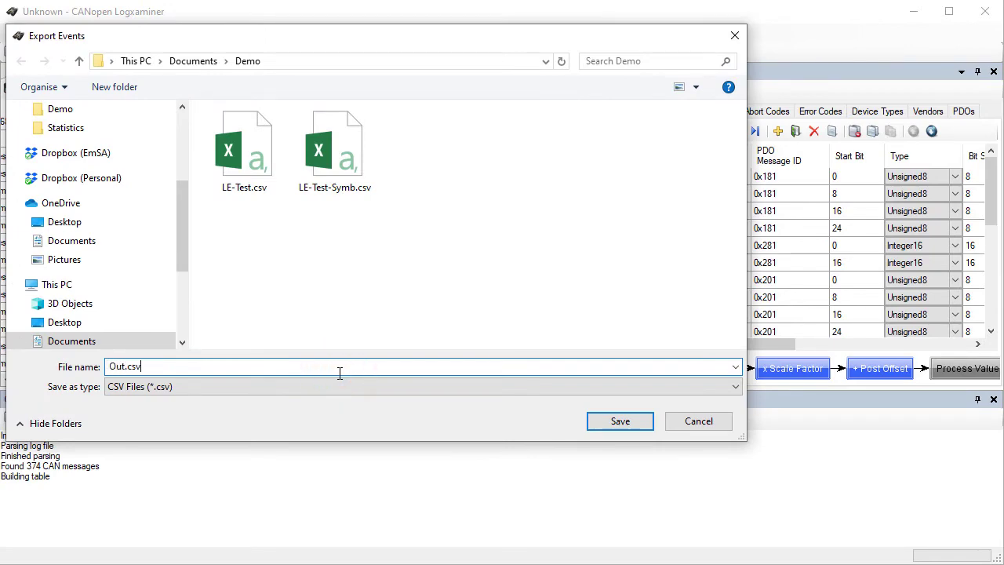
key(Return)
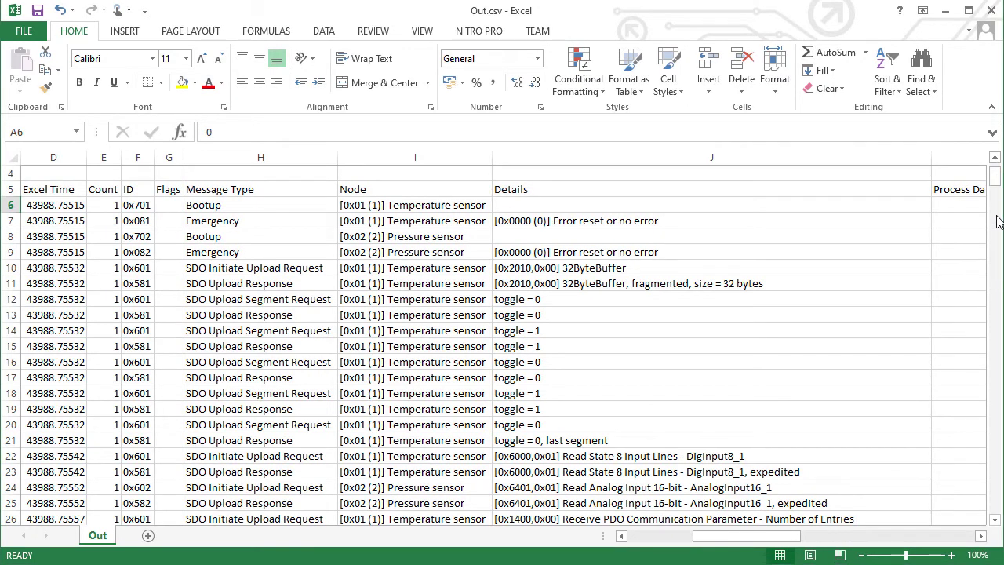
Step: Examine the Details and Process Data columns for the PDO messages in the exported Out.csv in Excel
drag(996, 182, 997, 284)
drag(710, 540, 847, 544)
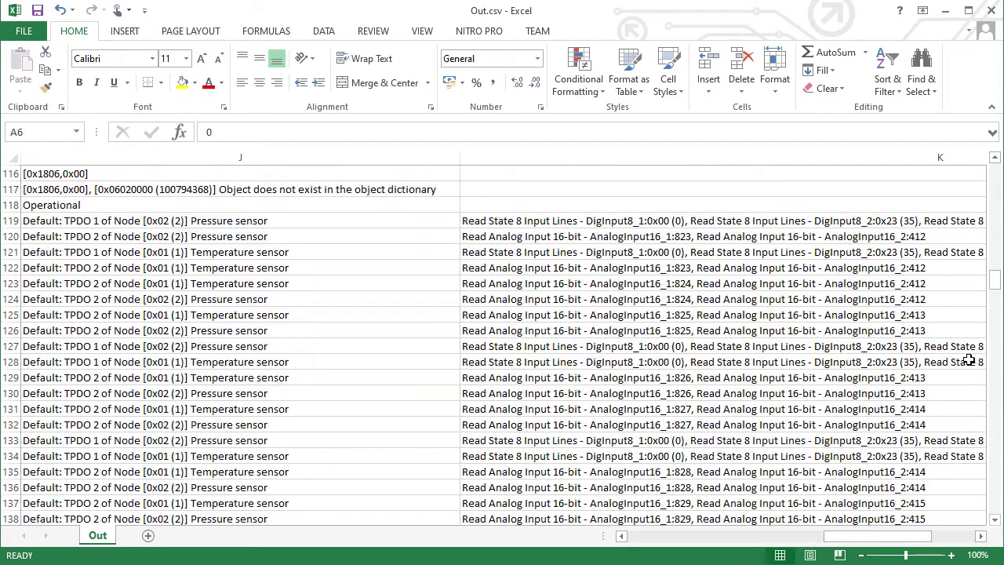
drag(997, 296, 997, 361)
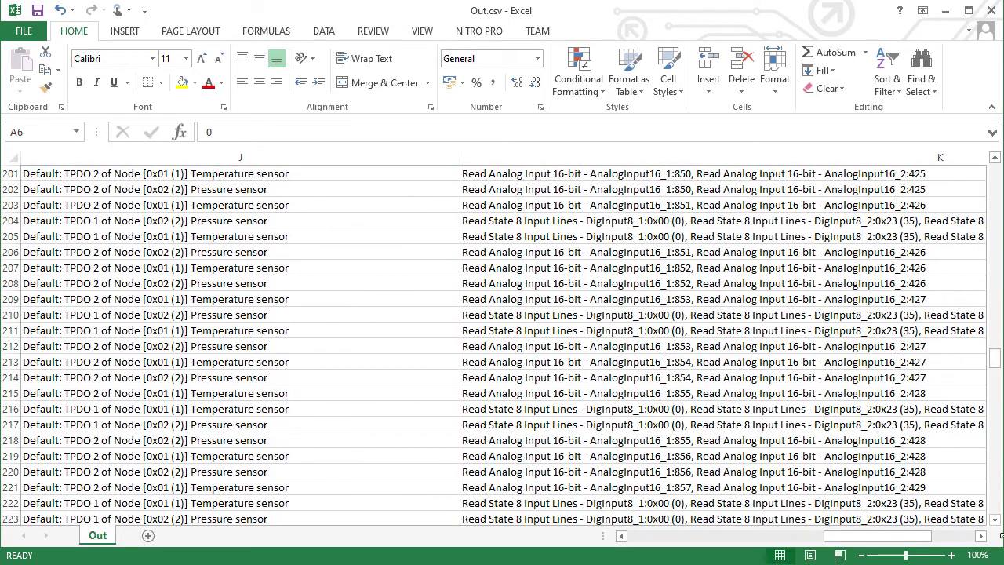